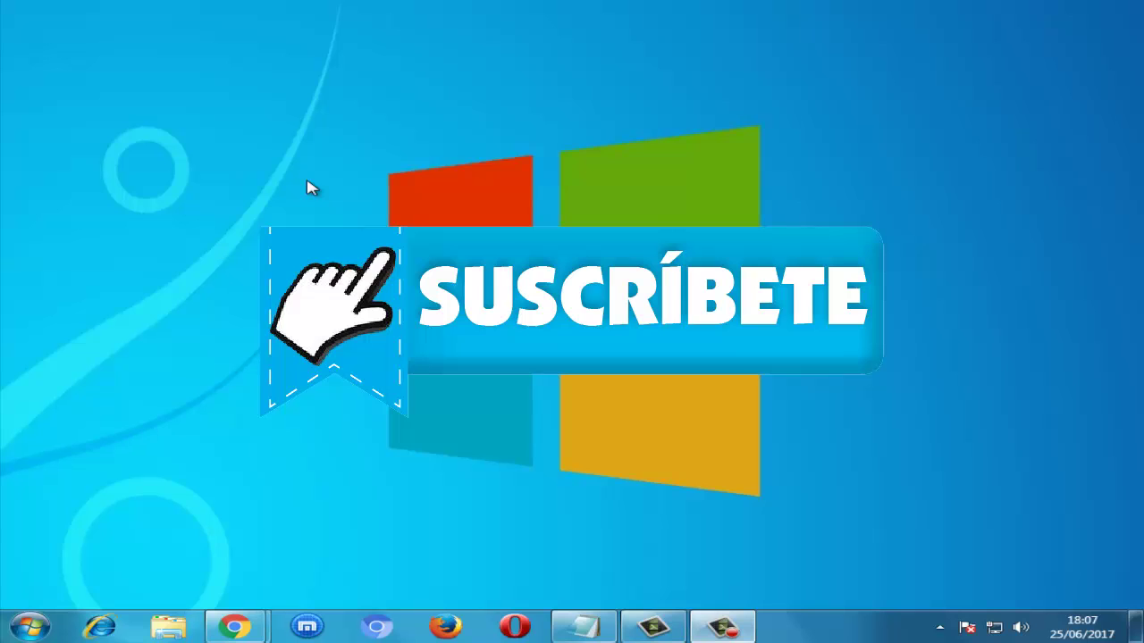
right_click(281, 122)
left_click(385, 173)
right_click(391, 44)
left_click(447, 91)
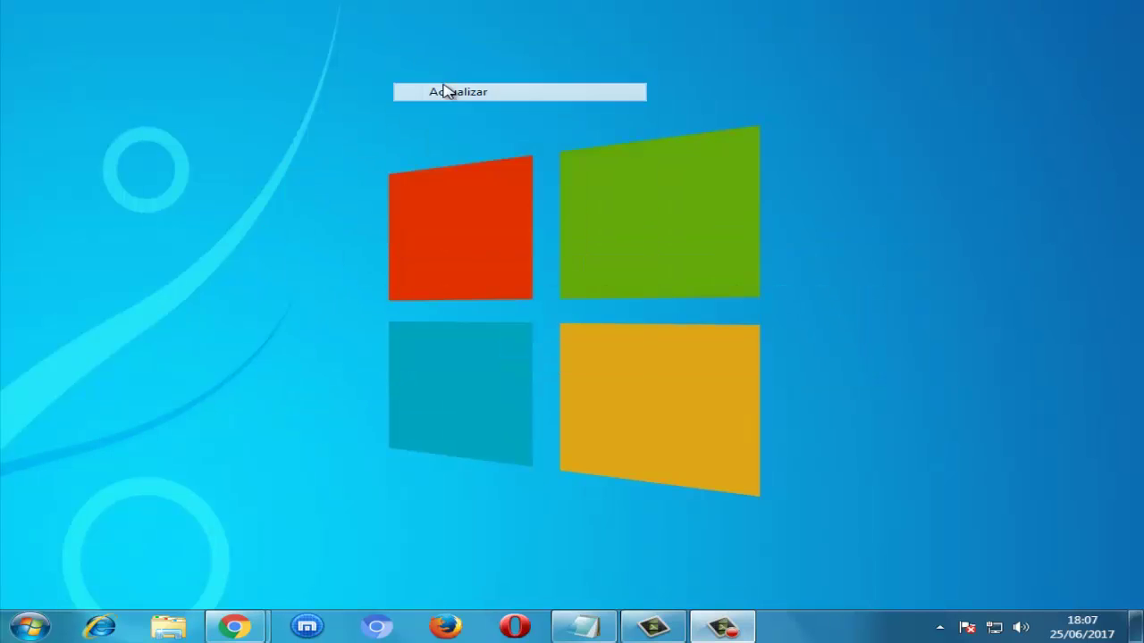
right_click(438, 38)
left_click(545, 93)
right_click(386, 70)
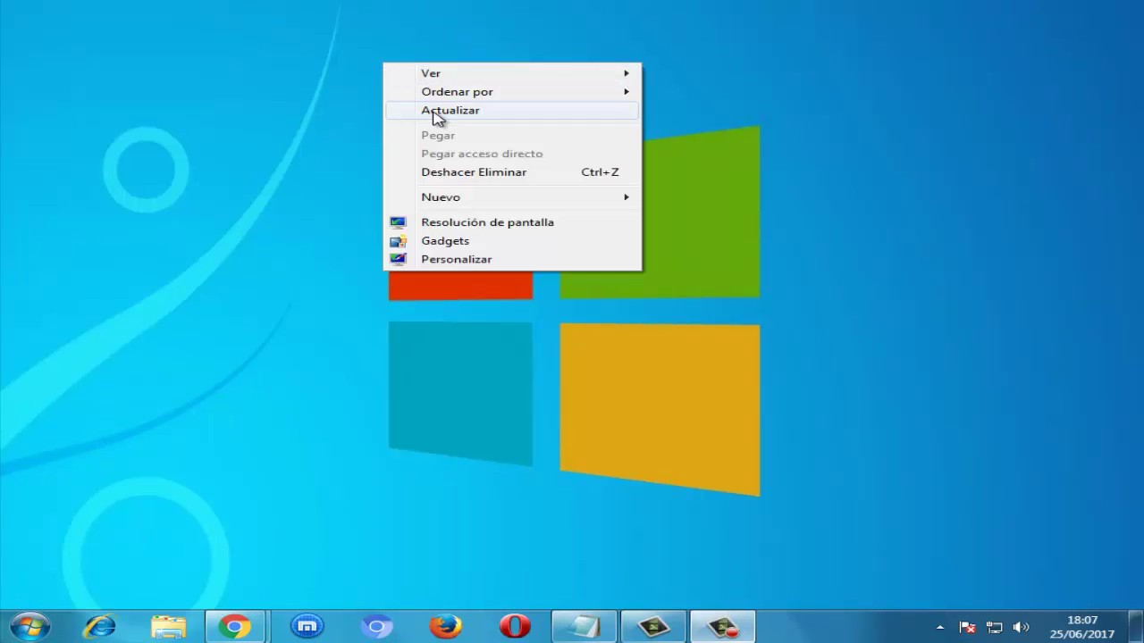
left_click(433, 117)
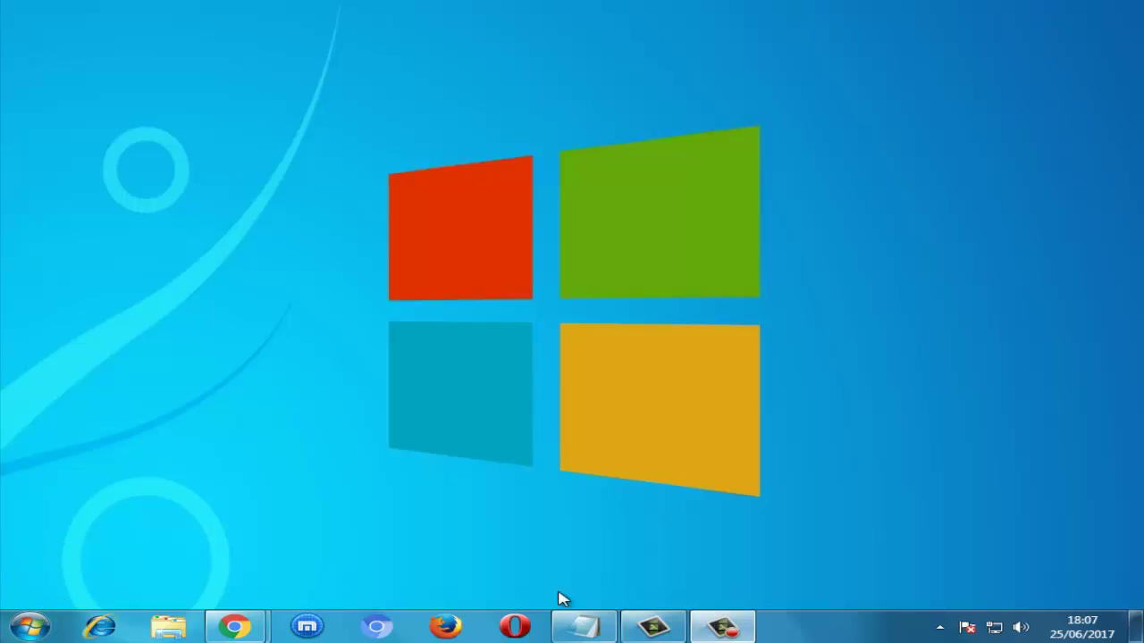
Bring up the open Notepad note to read its error text, hide it again and refresh the desktop.
left_click(585, 631)
left_click(585, 630)
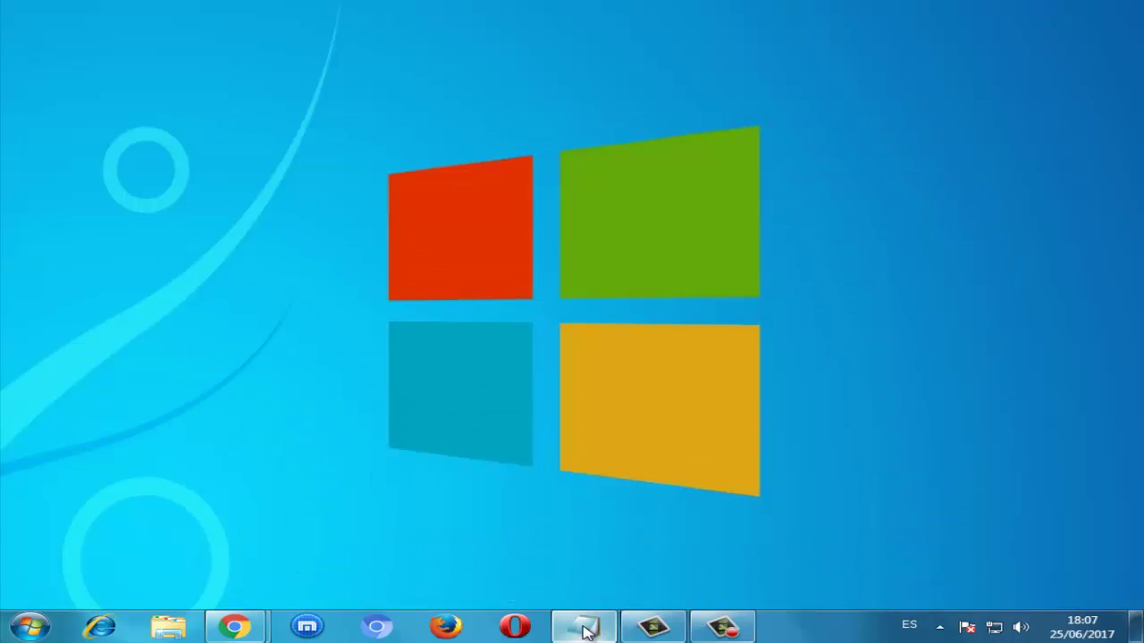
left_click(585, 630)
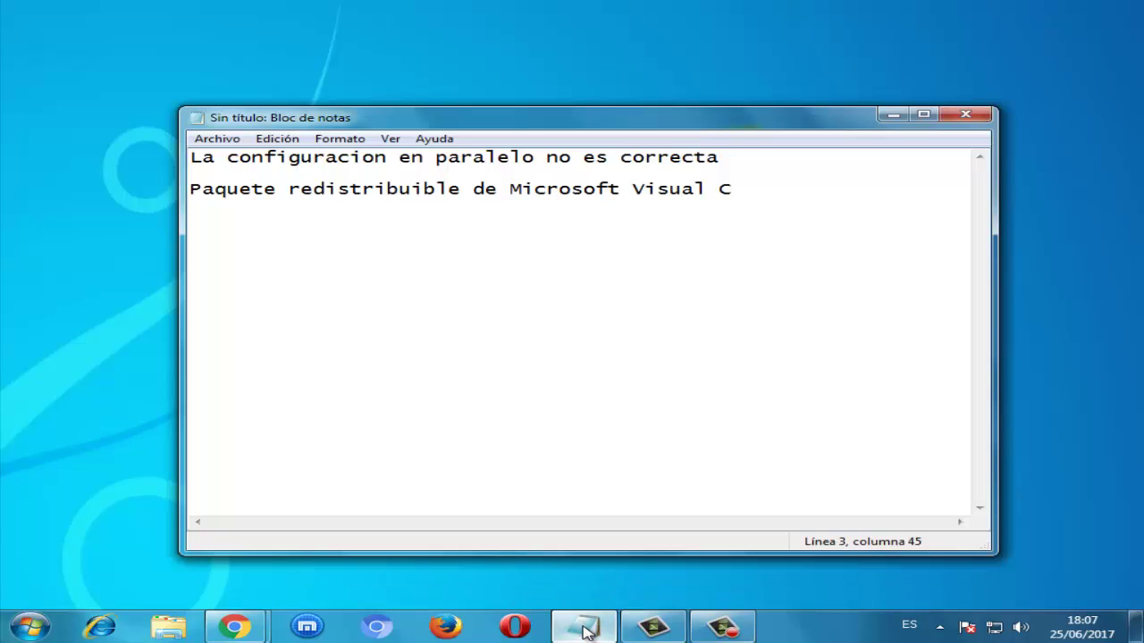
left_click(585, 630)
right_click(221, 242)
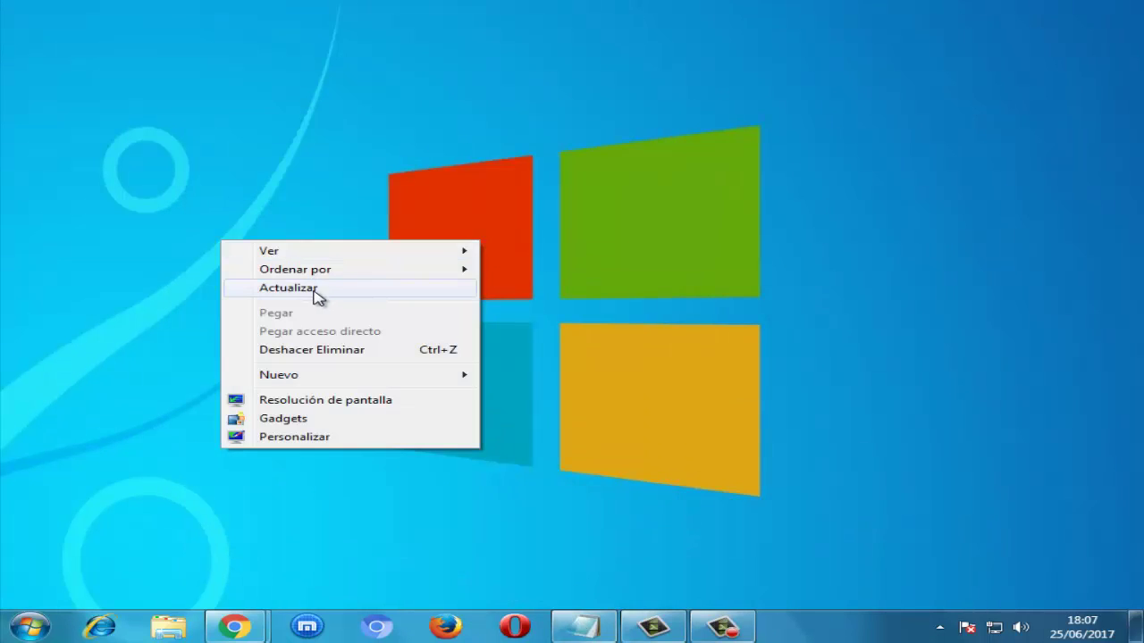
left_click(316, 291)
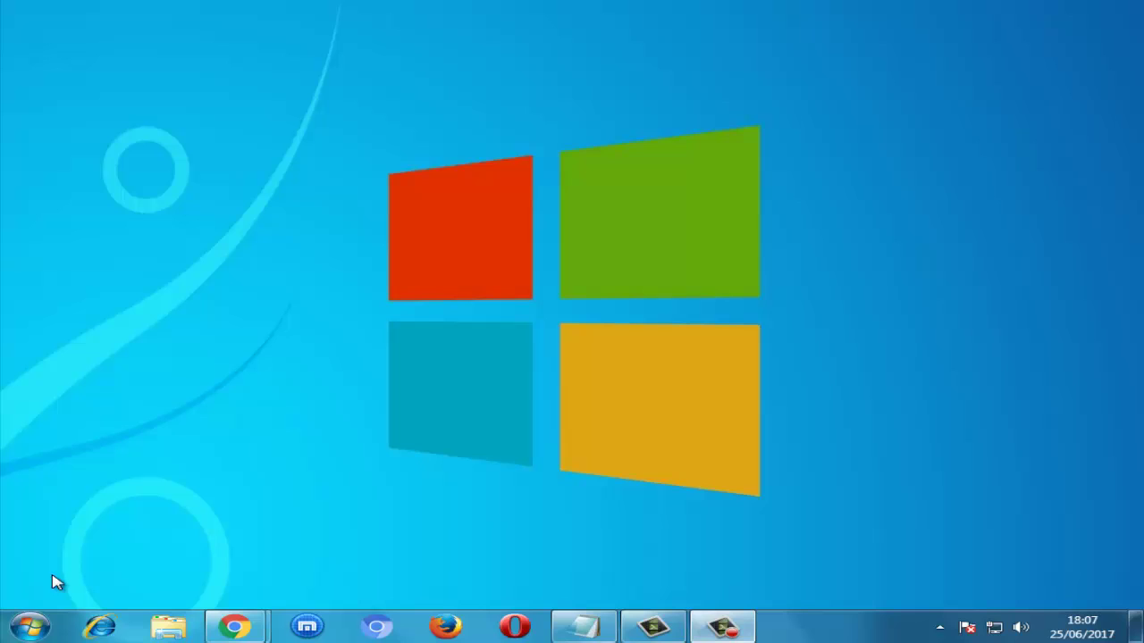
Open Windows Update from the Control Panel's Sistema y seguridad category and check for updates.
left_click(30, 627)
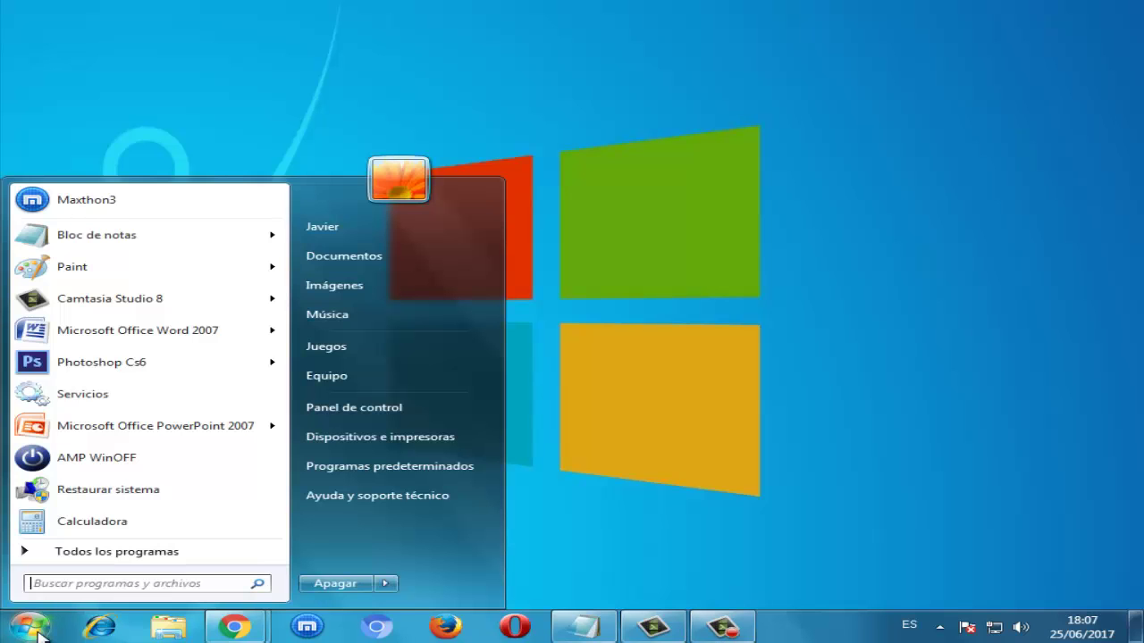
left_click(341, 413)
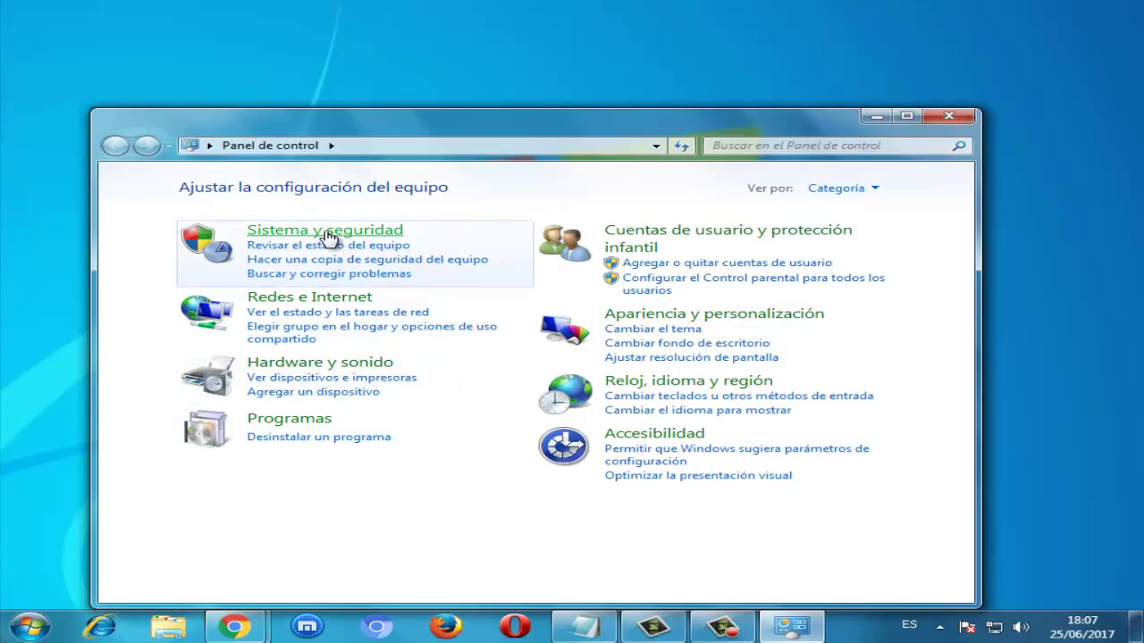
left_click(329, 234)
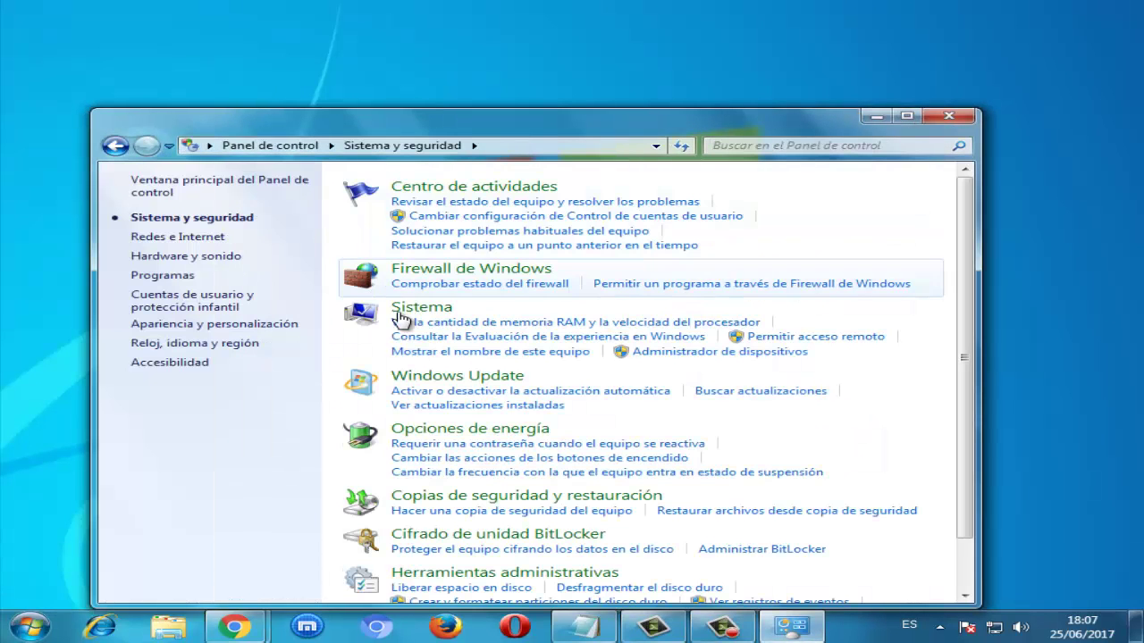
left_click(455, 379)
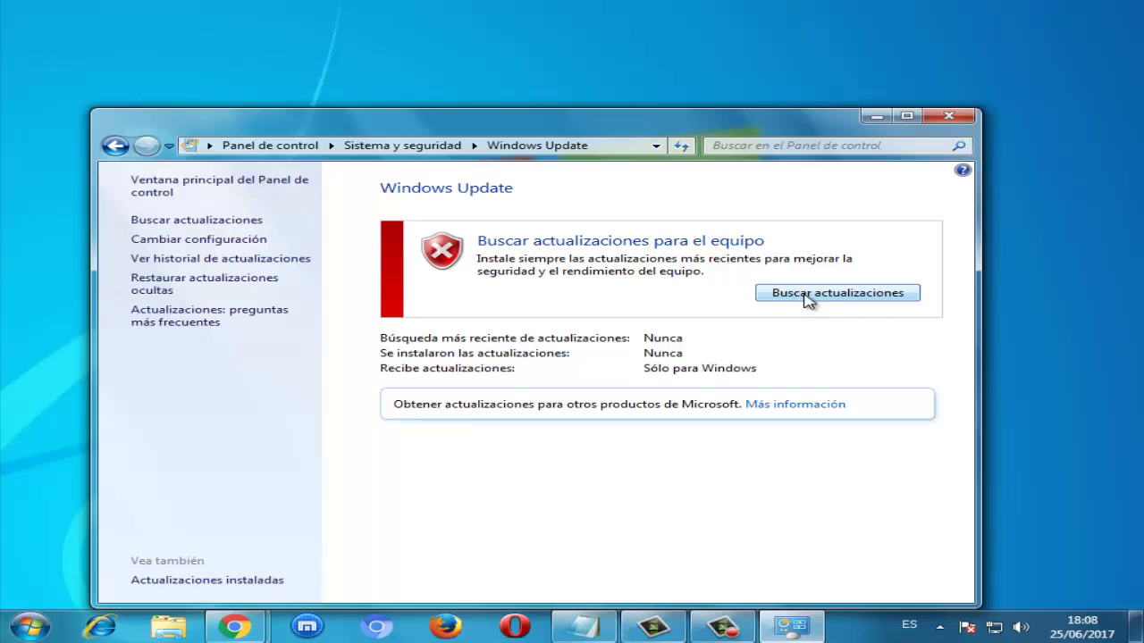
left_click(809, 302)
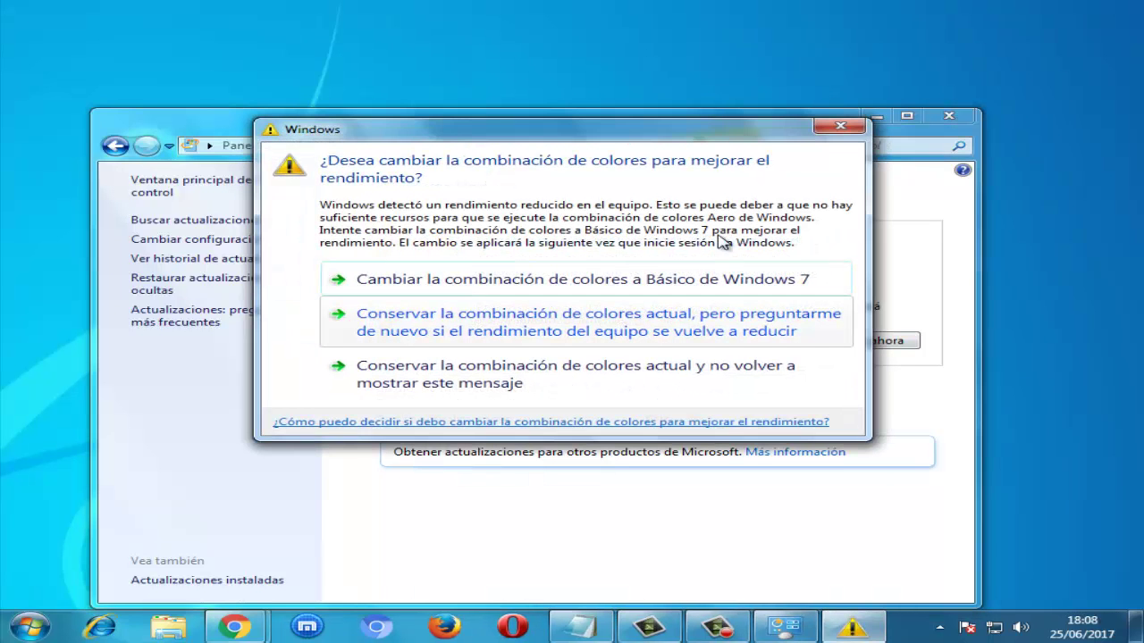
Dismiss the colour scheme prompt without choosing an option and close the Windows Update window.
left_click(832, 126)
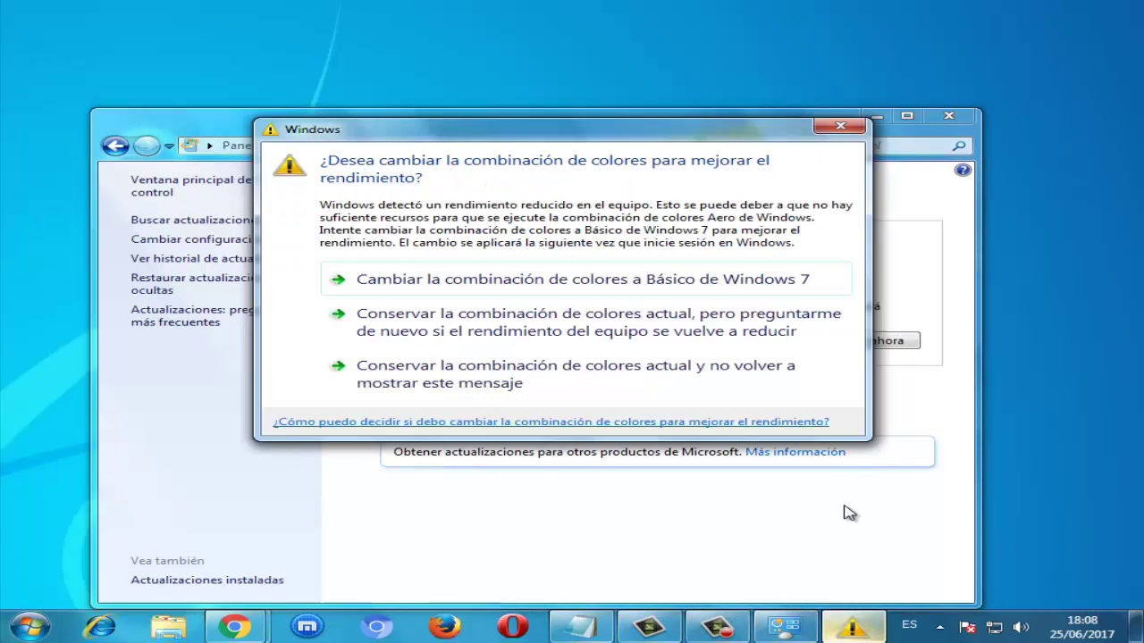
left_click(851, 127)
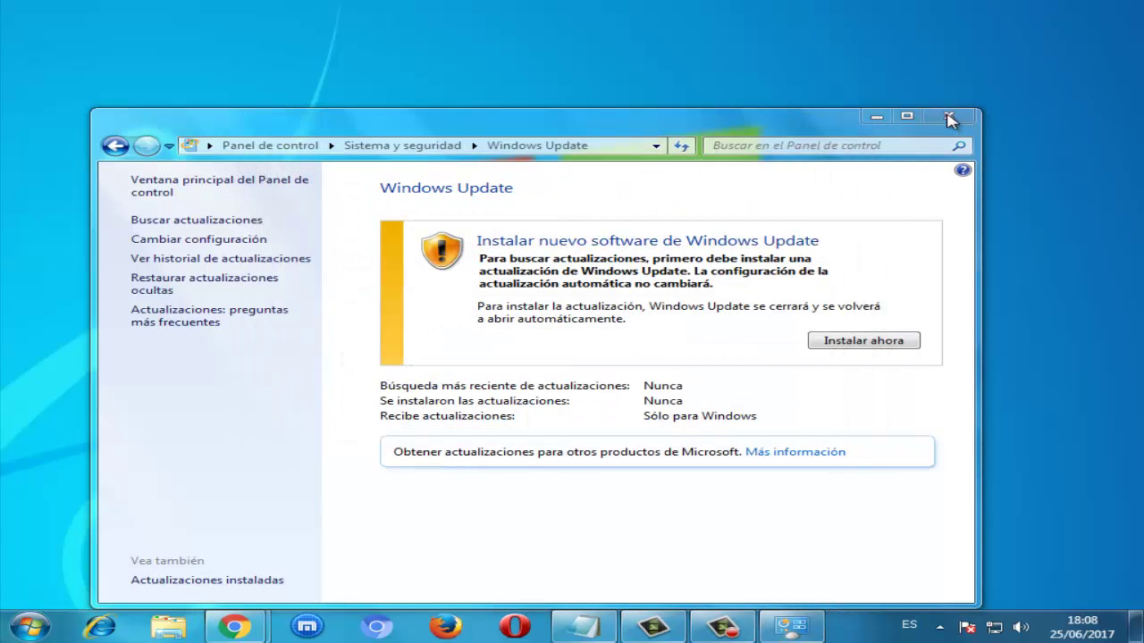
left_click(948, 116)
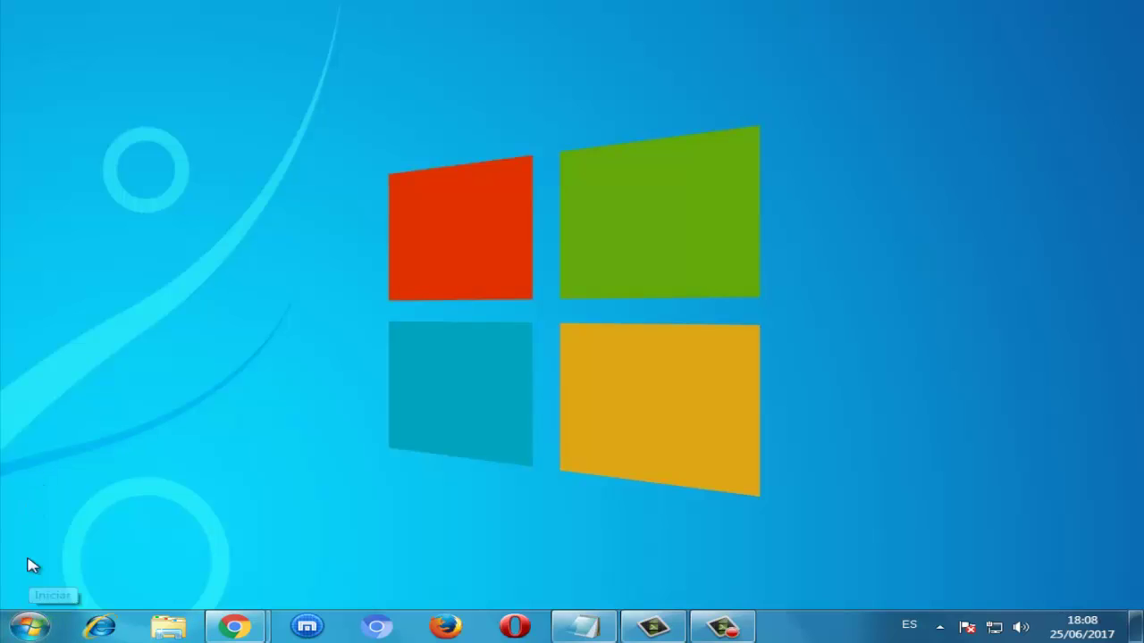
Open the Control Panel's list of programs to uninstall and select Microsoft Office Professional Plus 2007.
left_click(25, 637)
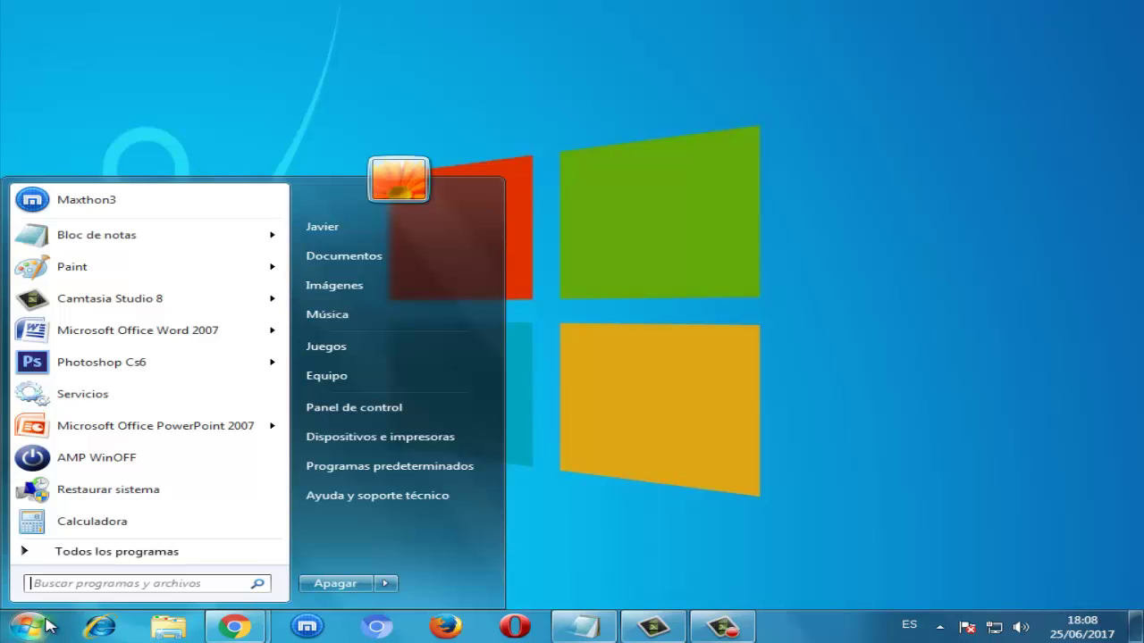
left_click(361, 422)
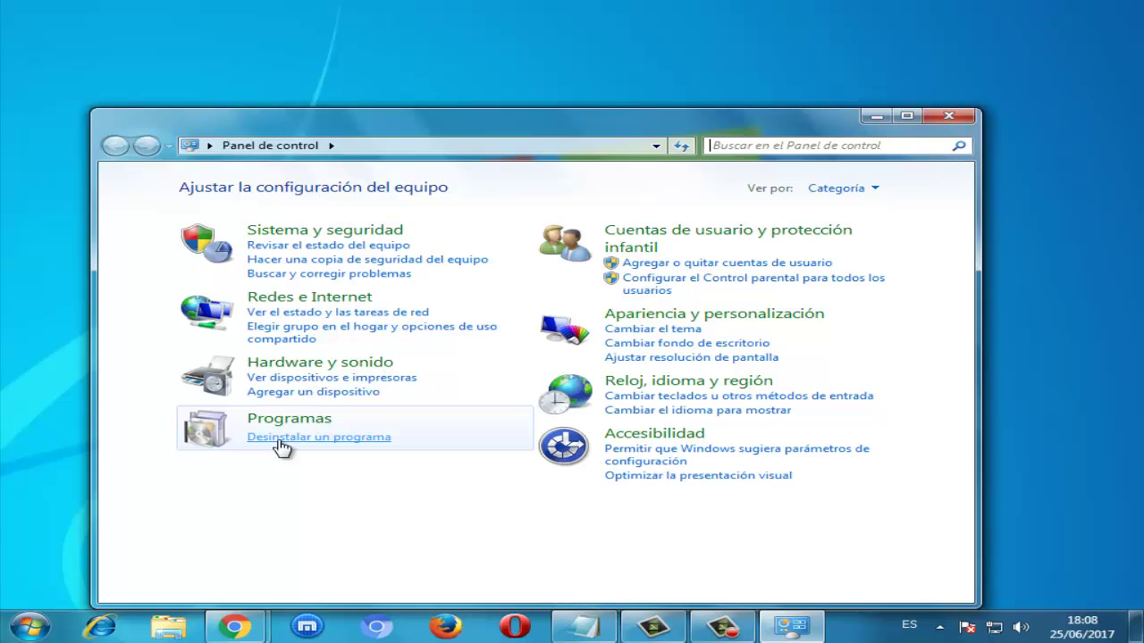
left_click(282, 438)
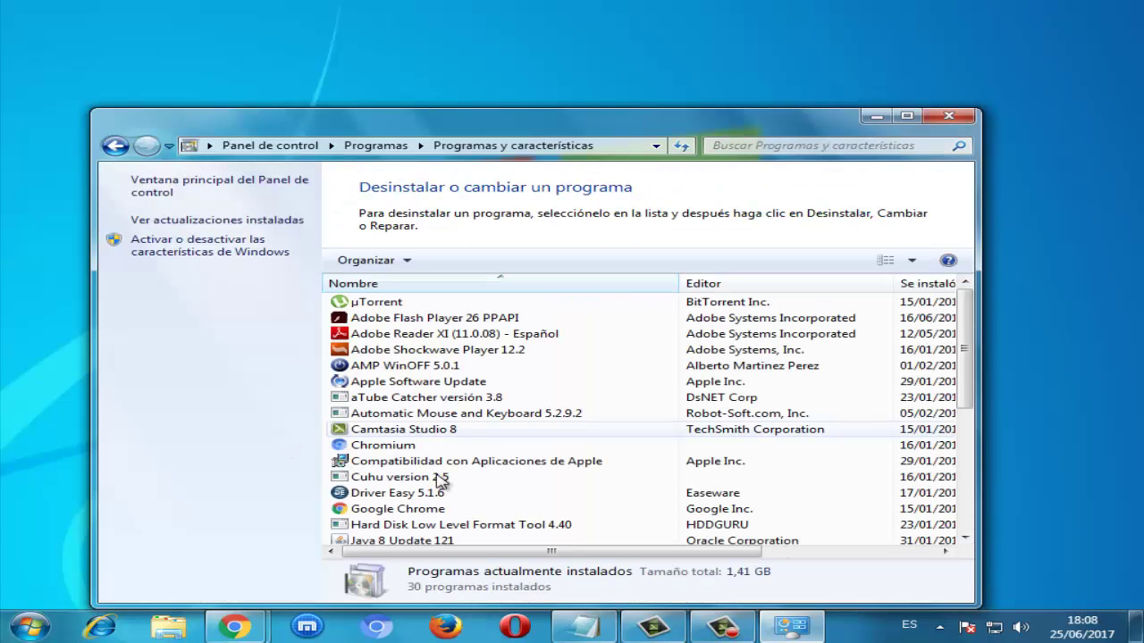
left_click_drag(974, 345, 972, 426)
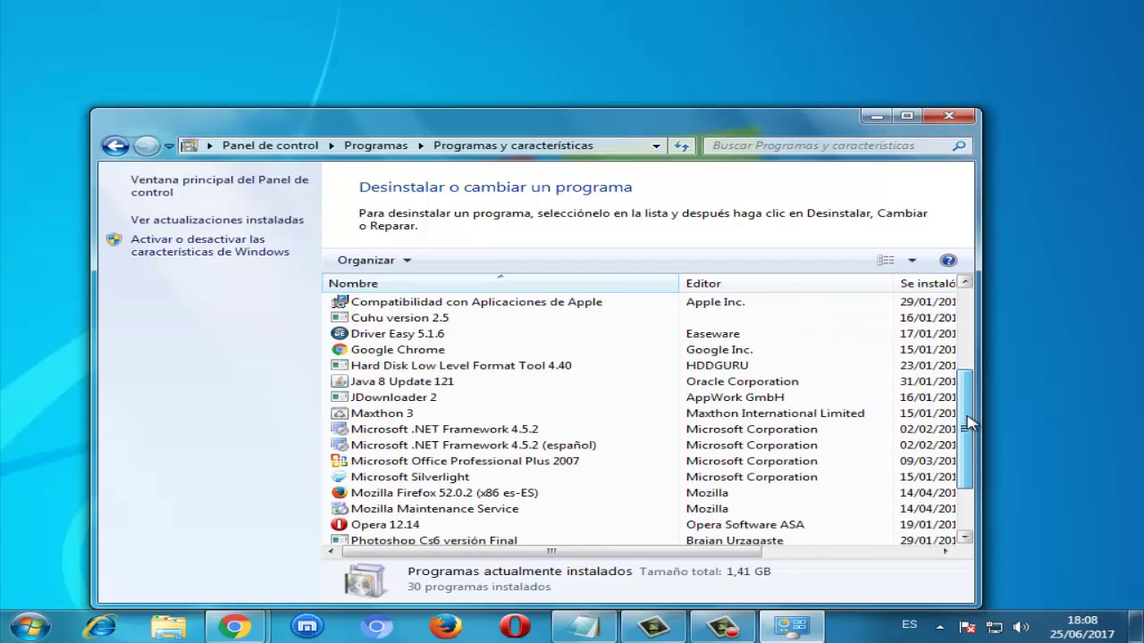
left_click(402, 463)
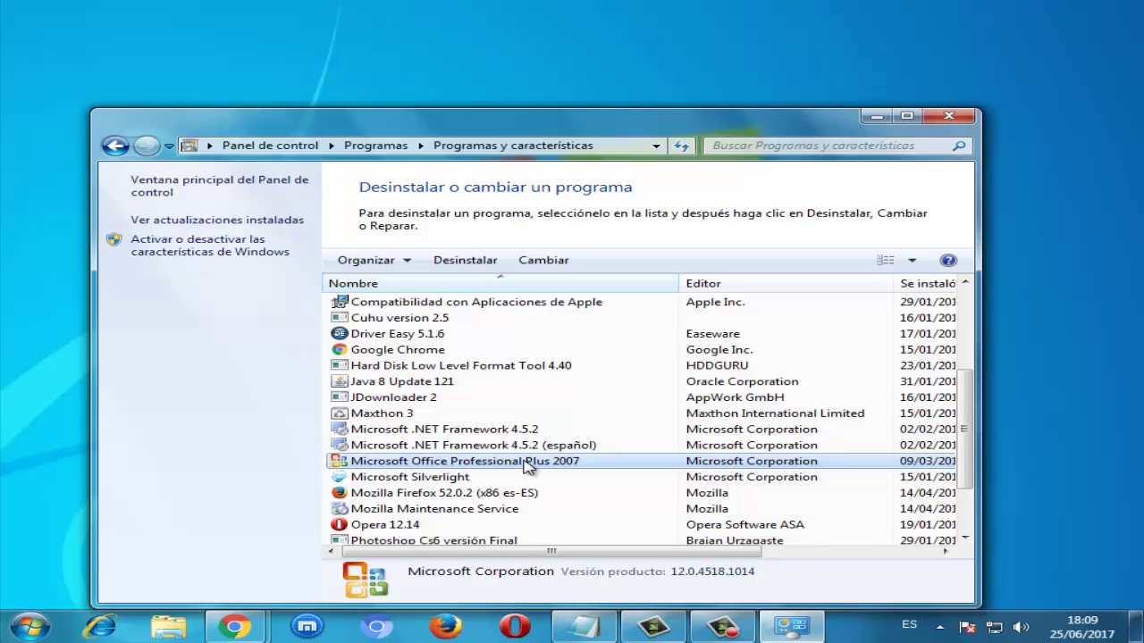
Switch to the Notepad note and review its line about the Microsoft Visual C redistributable package.
mouse_move(595, 634)
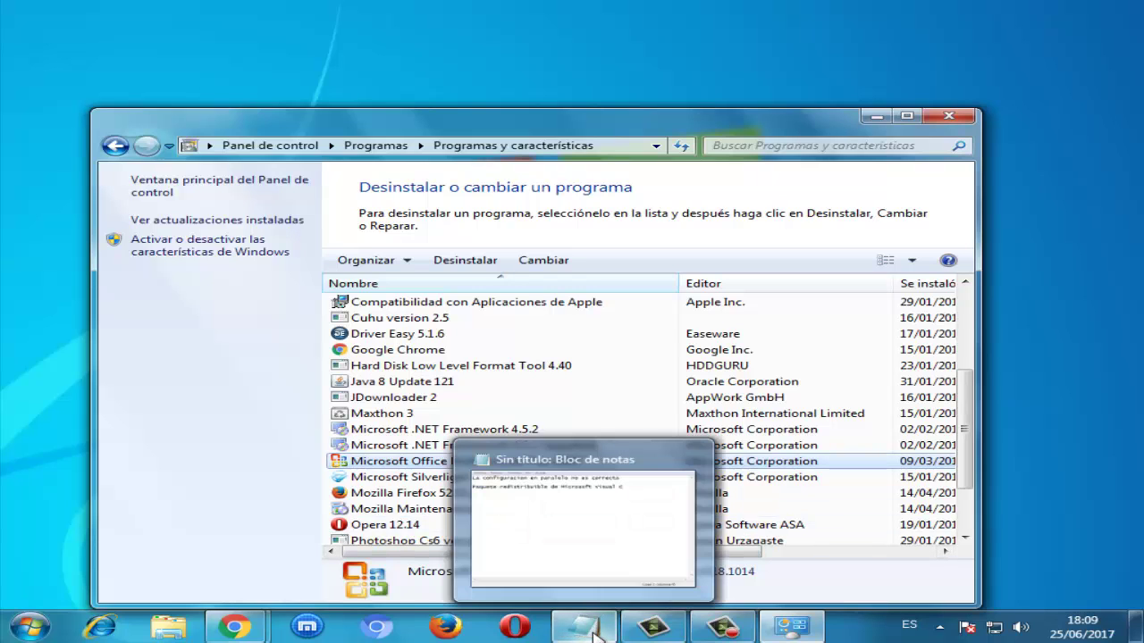
mouse_move(246, 636)
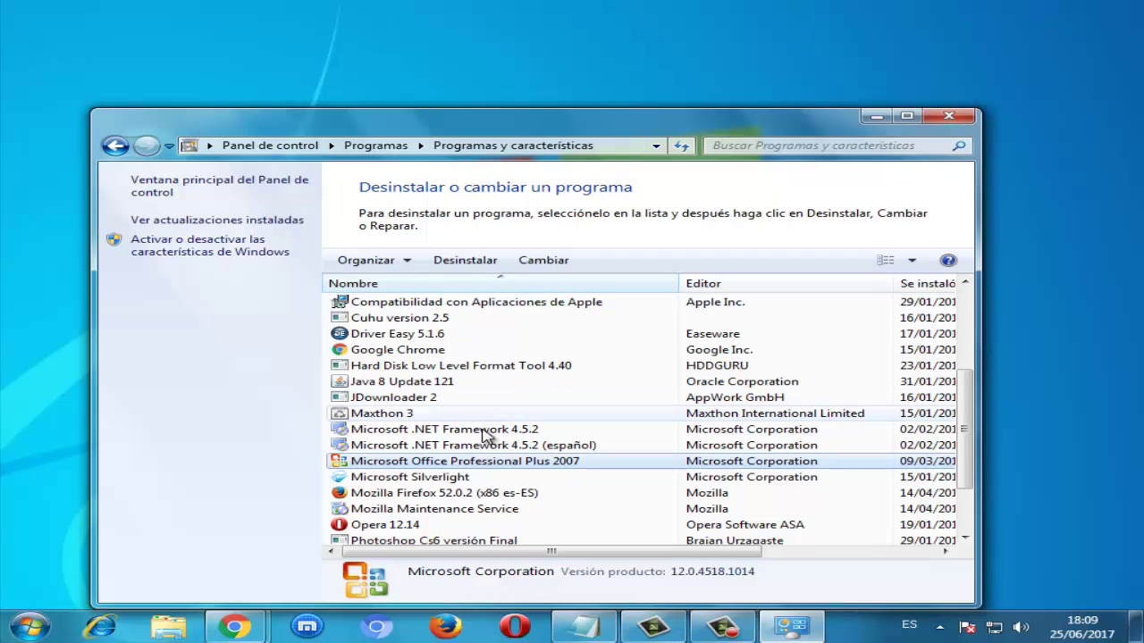
left_click(590, 629)
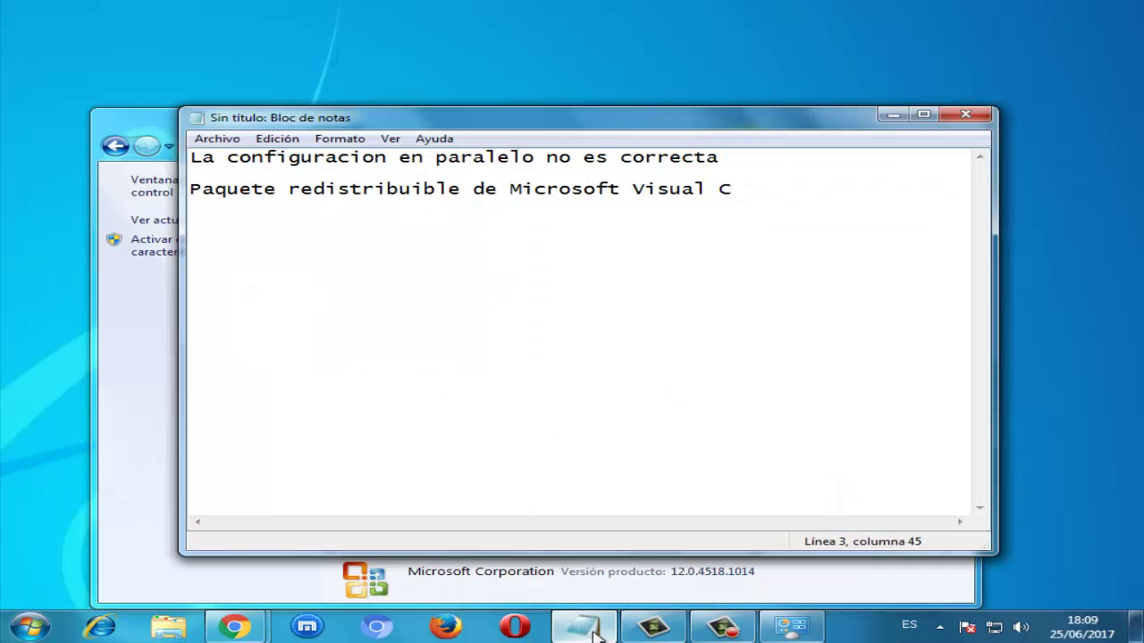
left_click(511, 207)
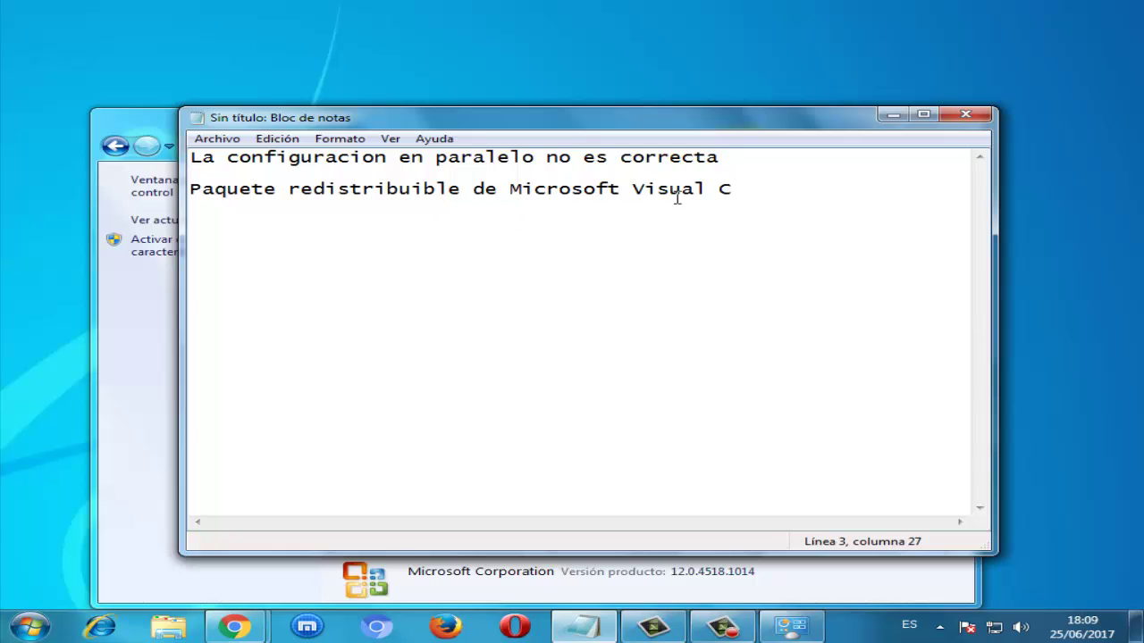
left_click(731, 191)
left_click_drag(519, 123, 463, 148)
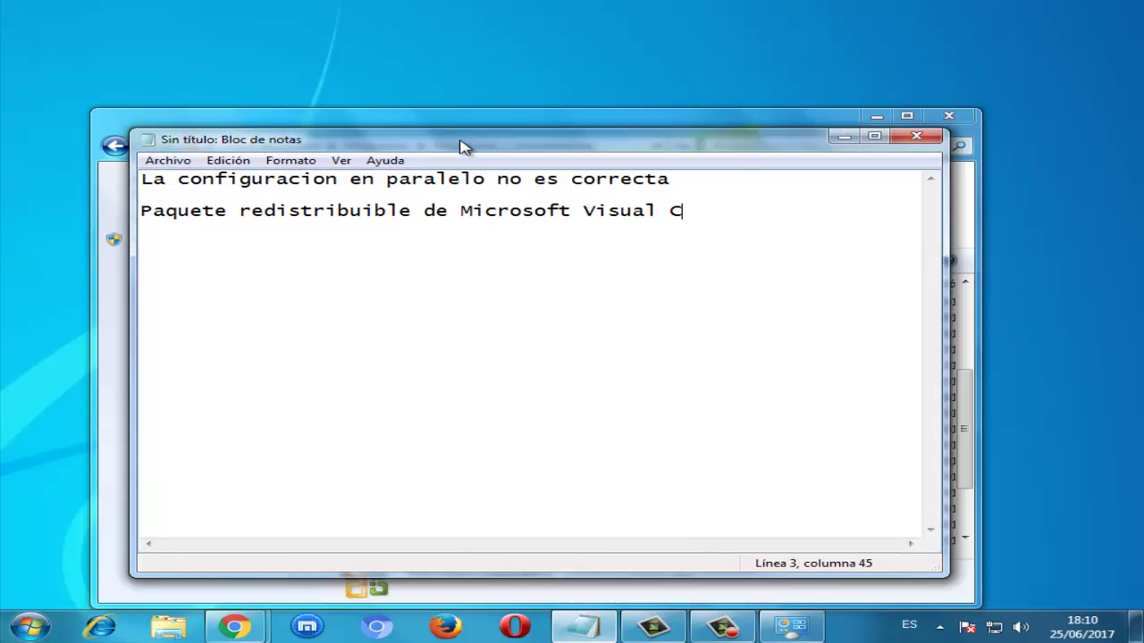
Return to the installed programs list and view the uninstall and change options for Microsoft Office Professional Plus 2007.
left_click(389, 126)
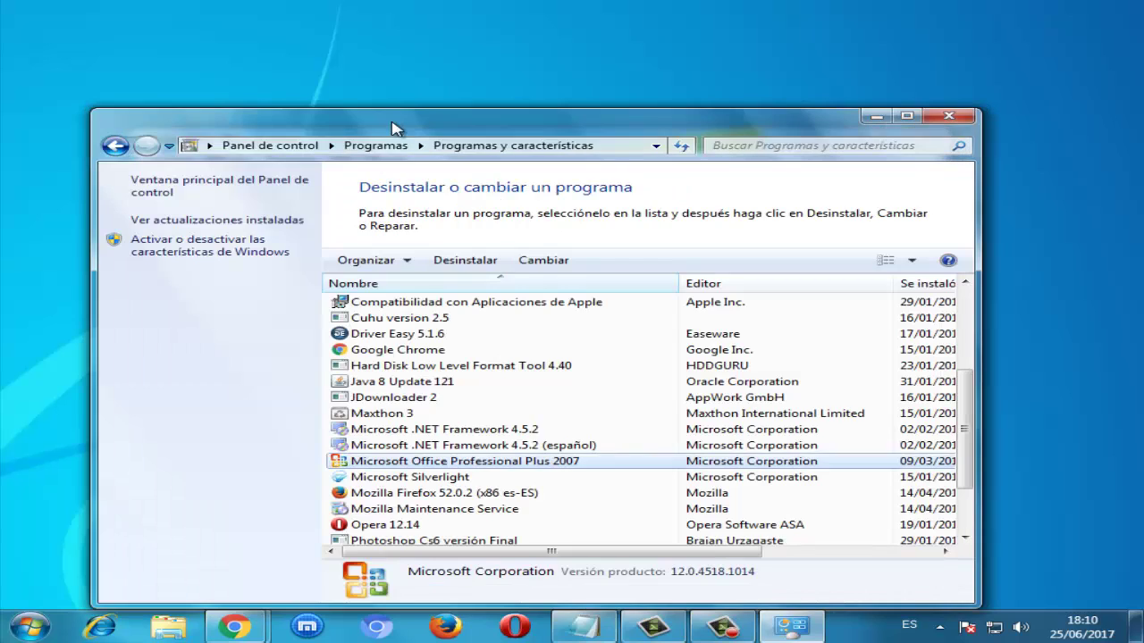
right_click(396, 466)
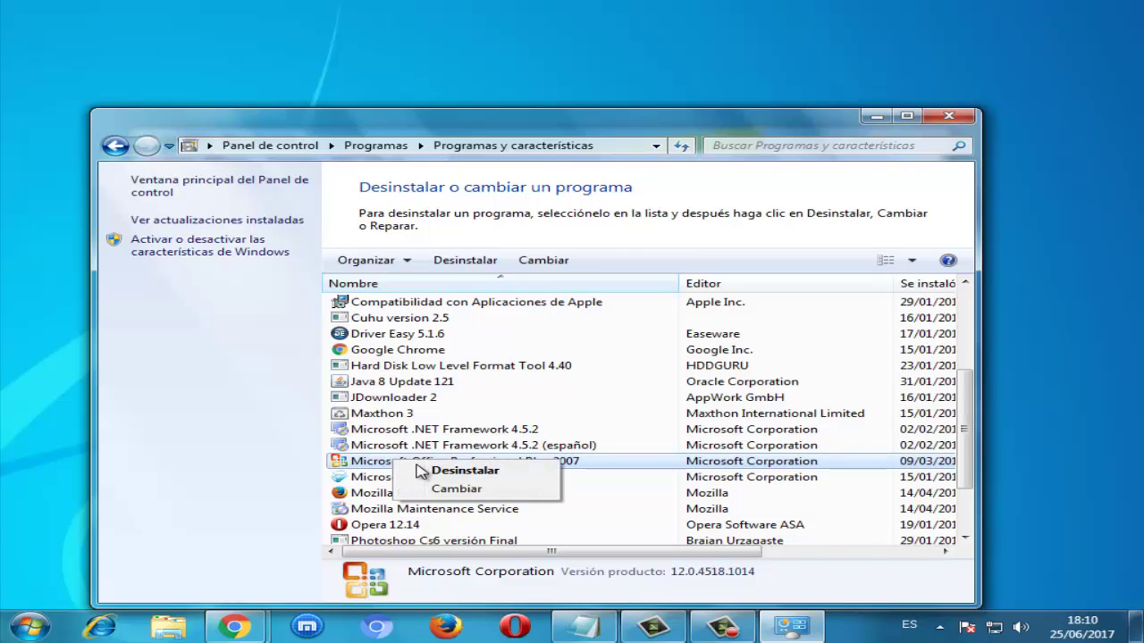
left_click(368, 463)
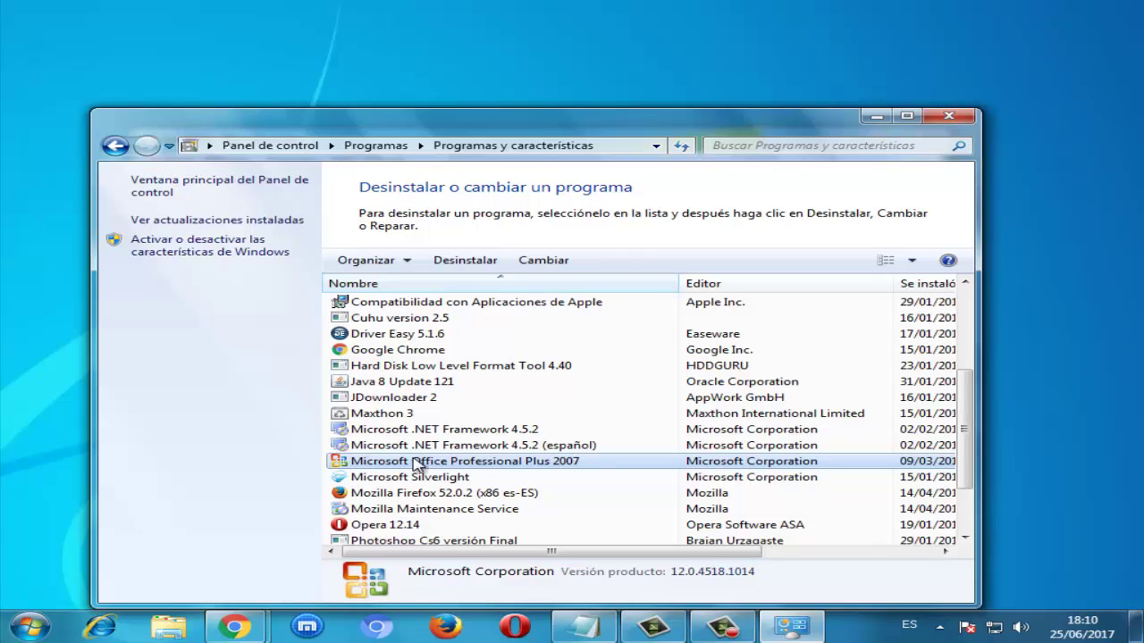
Switch to Chrome and look over the Microsoft Visual C++ 2005 SP1 Redistributable Package (x86) download page.
left_click(250, 622)
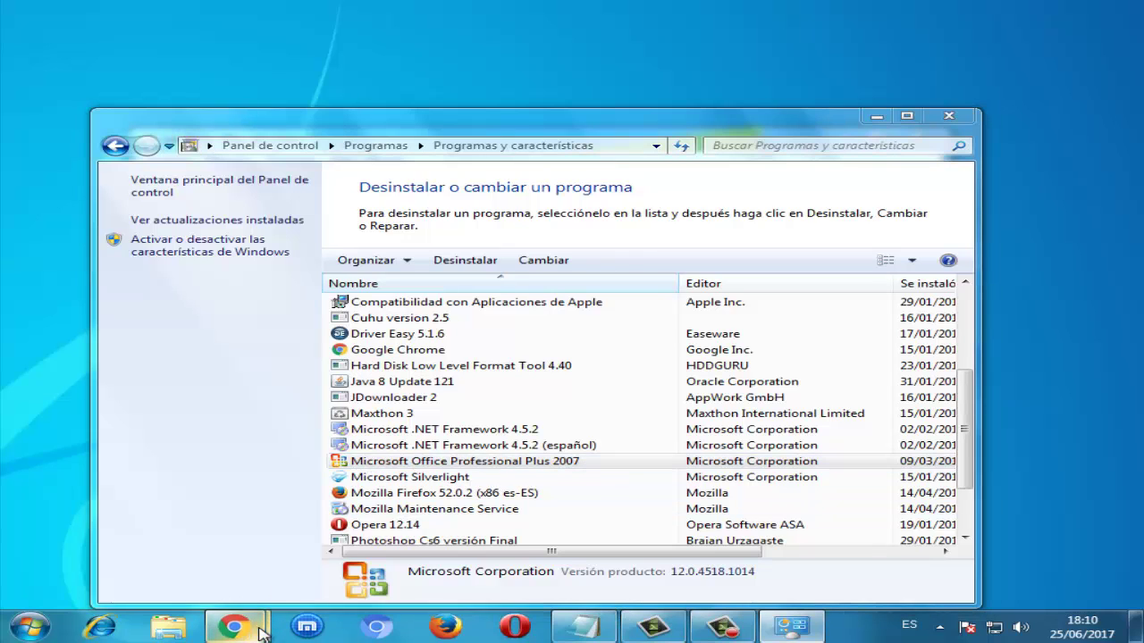
left_click(337, 536)
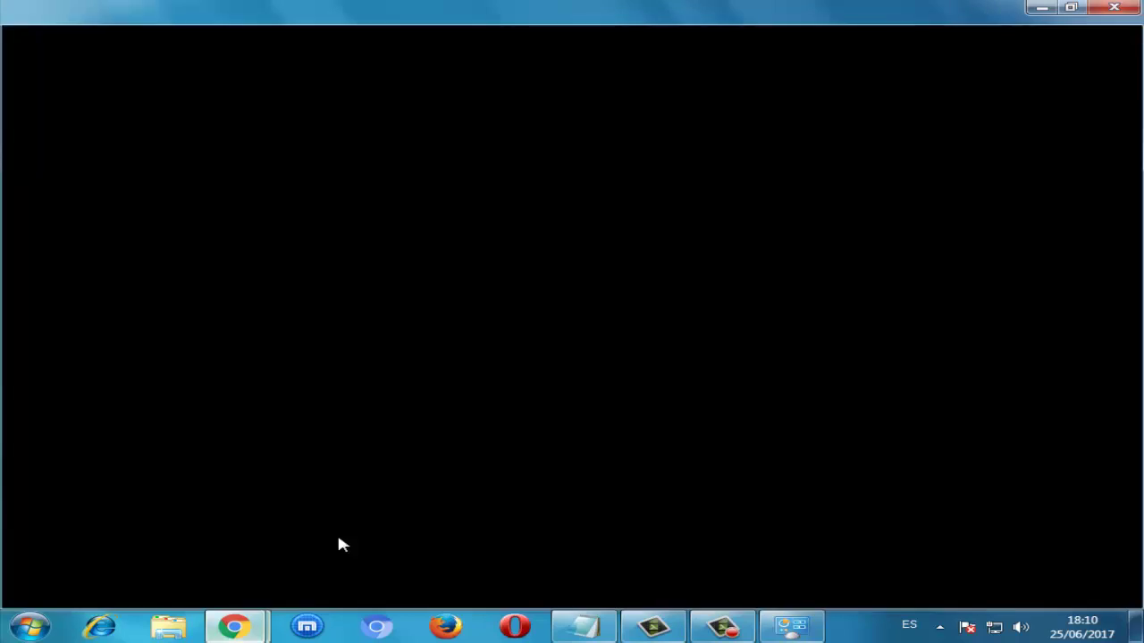
scroll(482, 393, "down", 6)
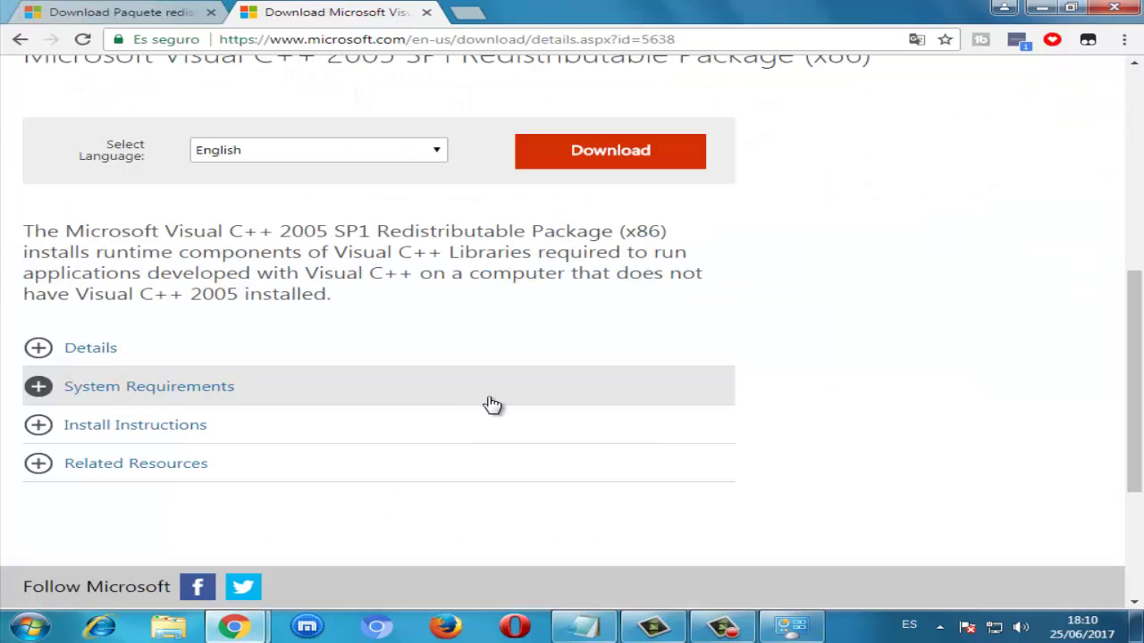
scroll(280, 268, "up", 3)
Examine the Spanish download page for the Microsoft Visual C++ 2008 SP1 (x86) redistributable, including its title, language and description.
left_click(172, 9)
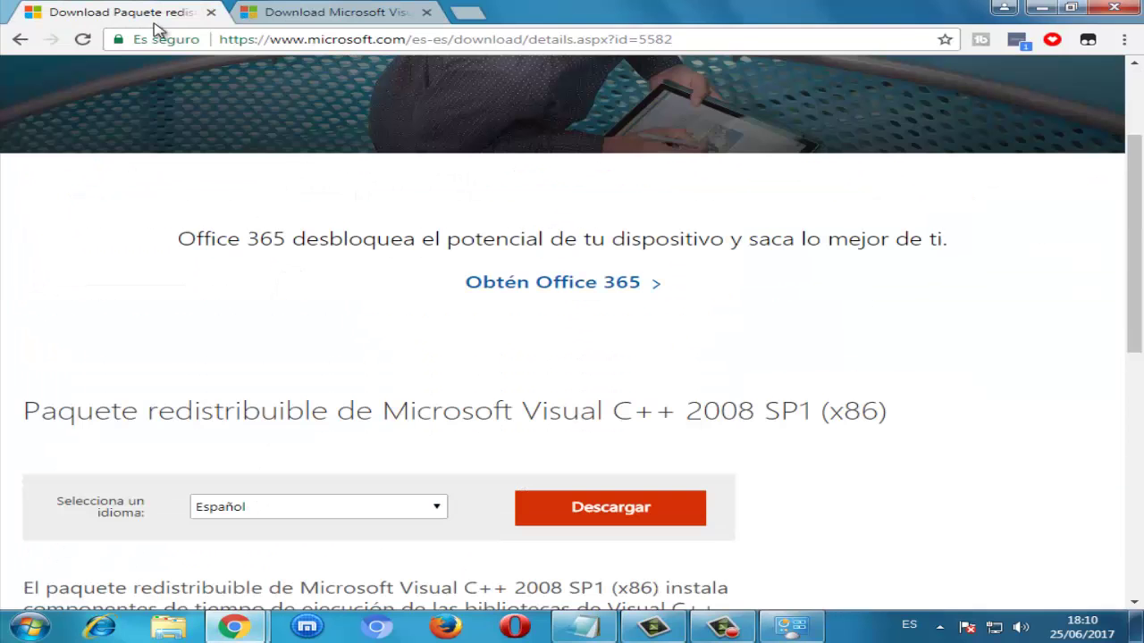
scroll(402, 365, "down", 2)
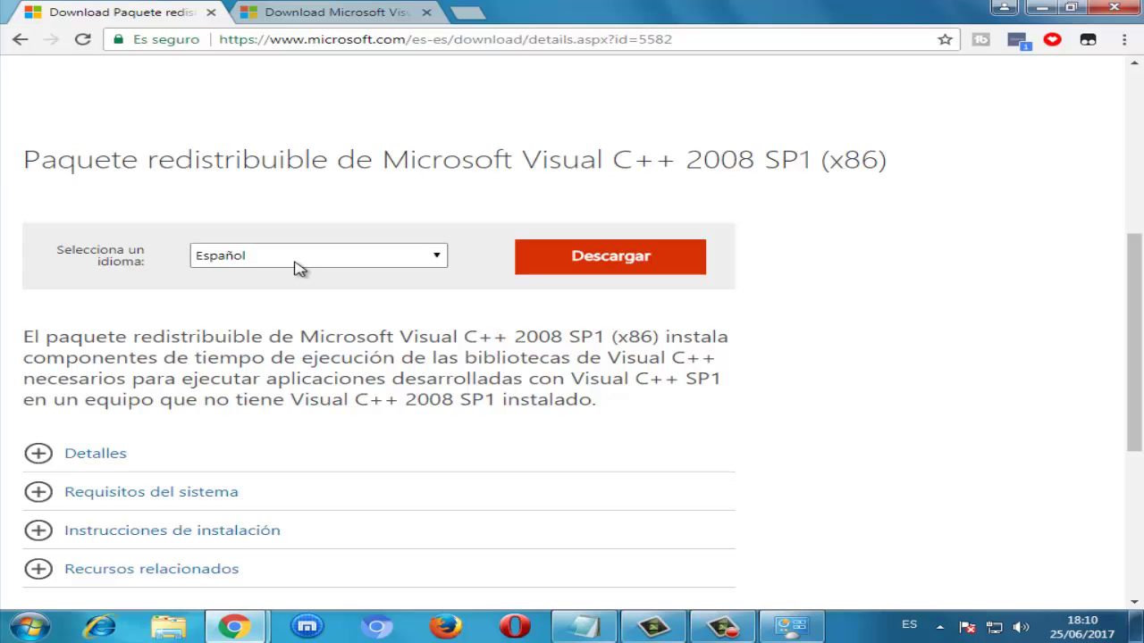
scroll(303, 295, "down", 2)
scroll(309, 320, "up", 2)
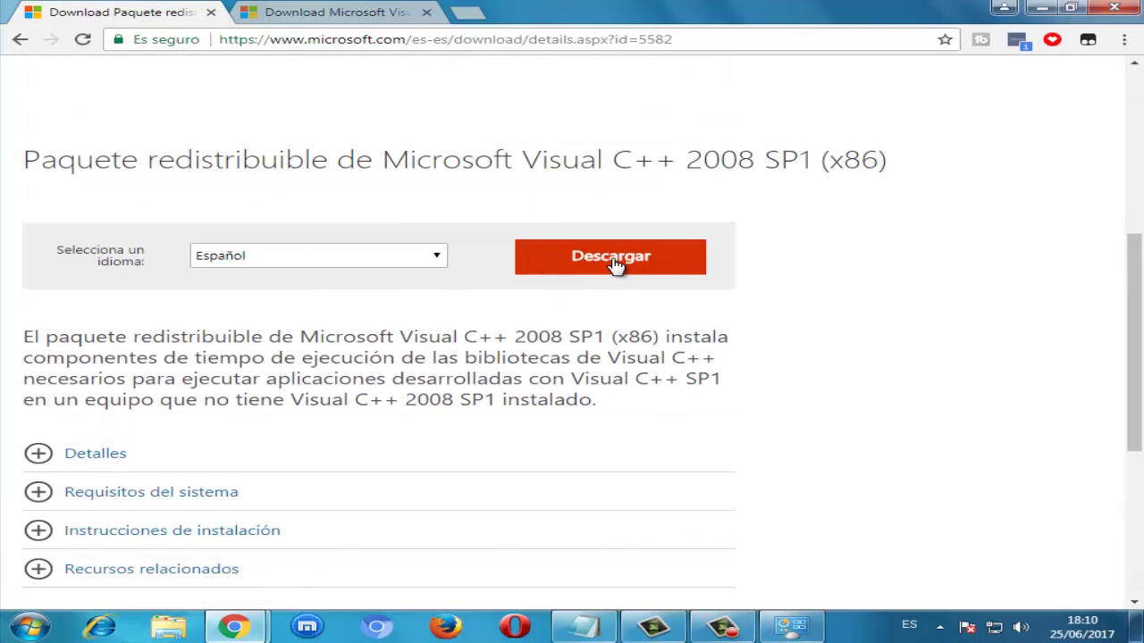
left_click_drag(21, 158, 833, 159)
left_click(582, 417)
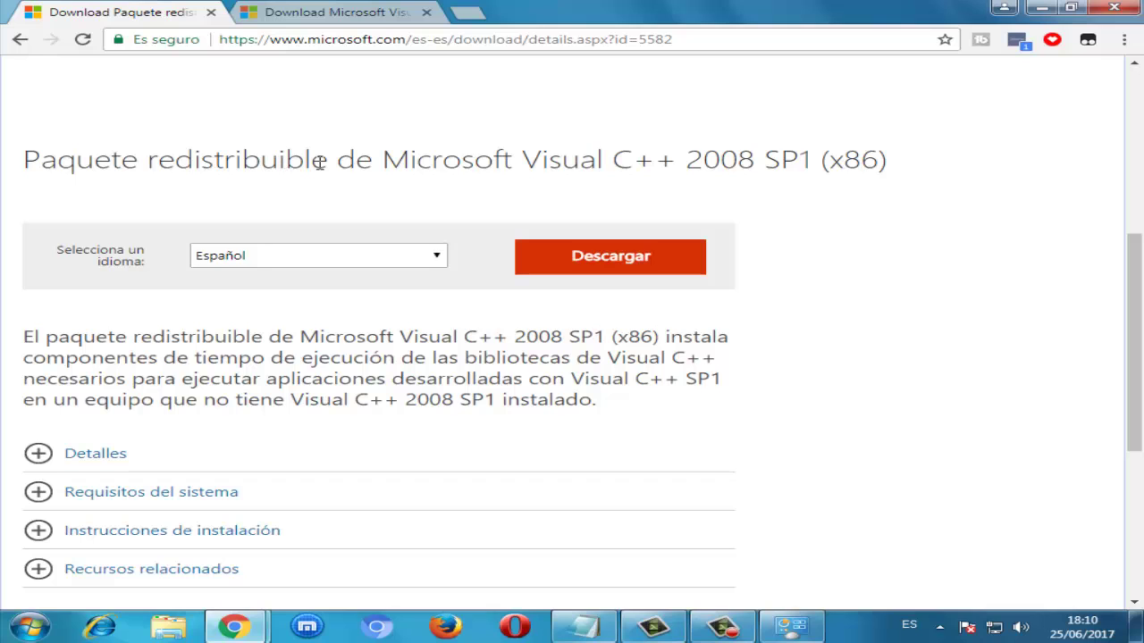
left_click_drag(764, 161, 383, 161)
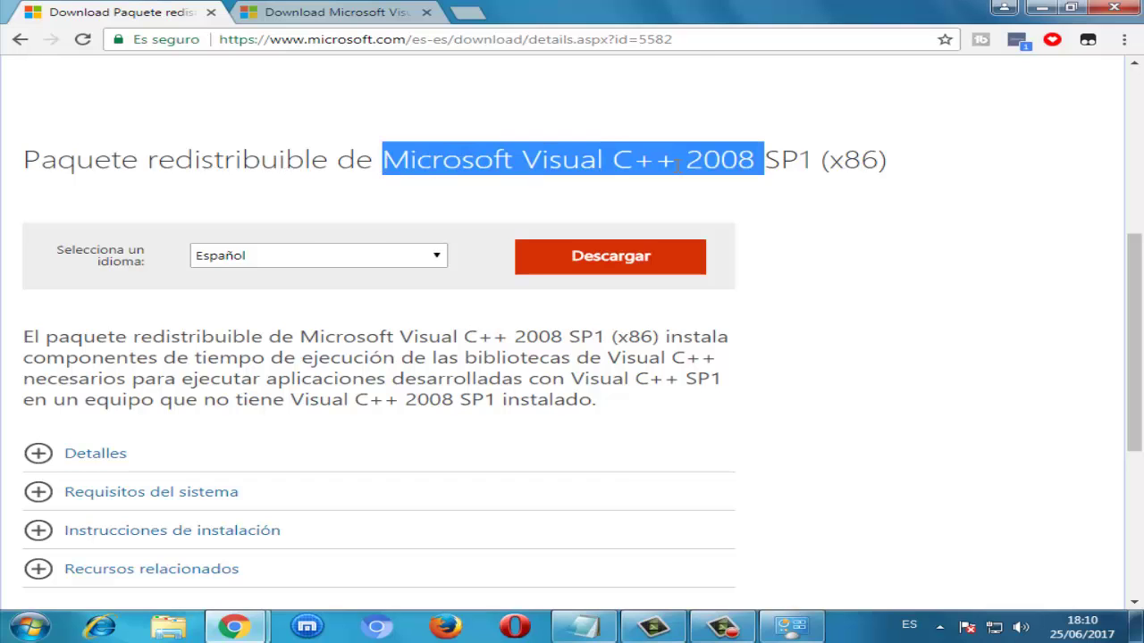
left_click(823, 166)
scroll(775, 200, "up", 3)
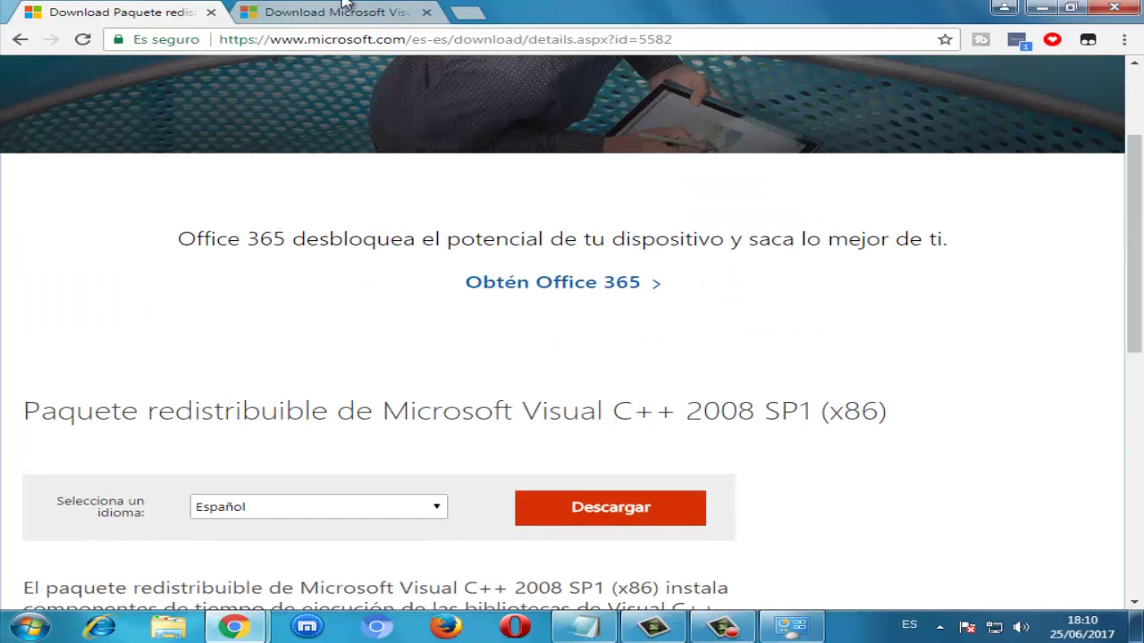
scroll(557, 345, "down", 2)
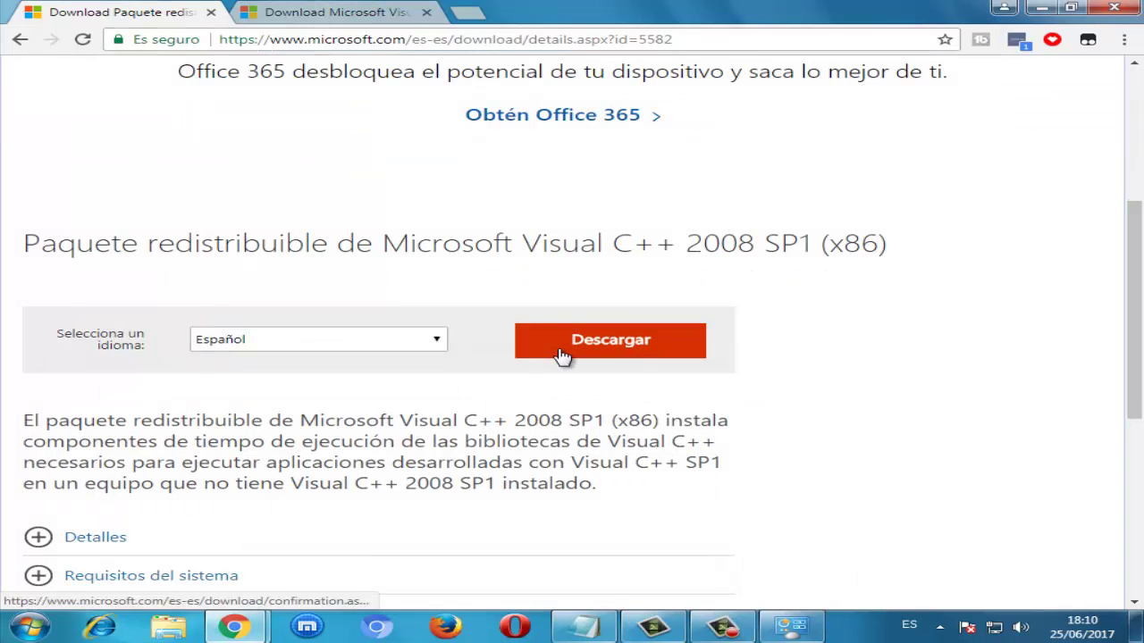
Go back to the Microsoft Visual C++ 2005 SP1 Redistributable Package (x86) download page.
left_click(282, 10)
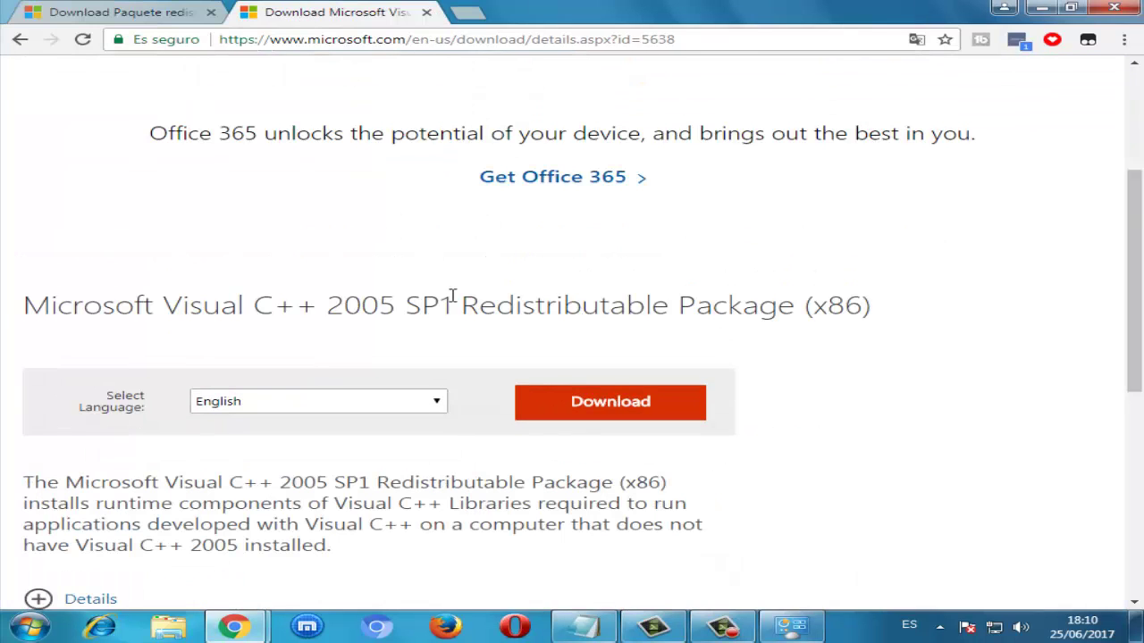